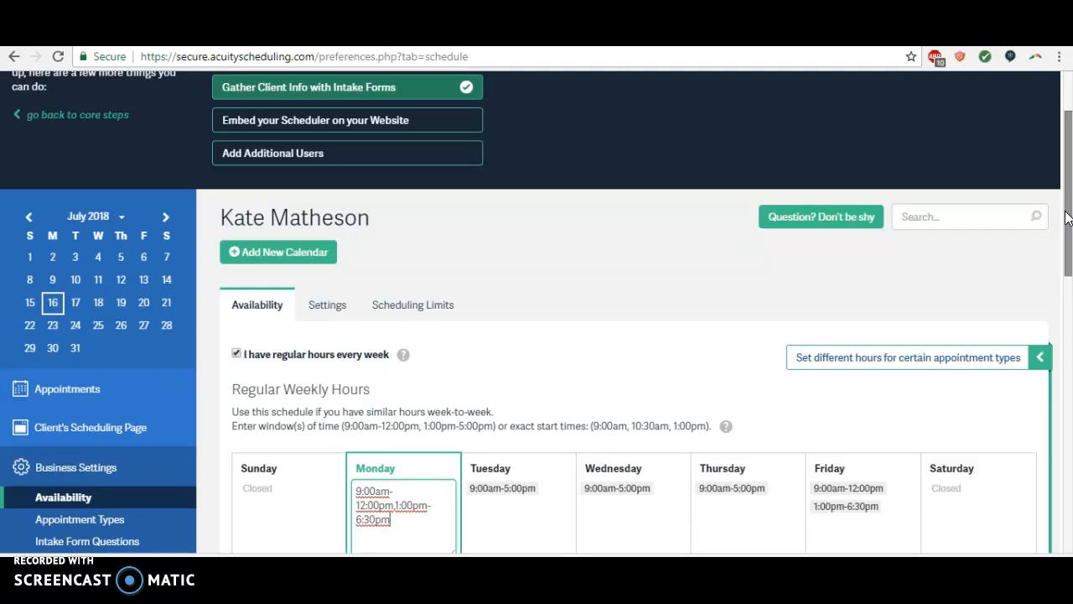
# Step: Go to the appointment types settings and start a new type of service
pyautogui.click(1067, 208)
pyautogui.moveTo(1068, 204); pyautogui.dragTo(1063, 251)
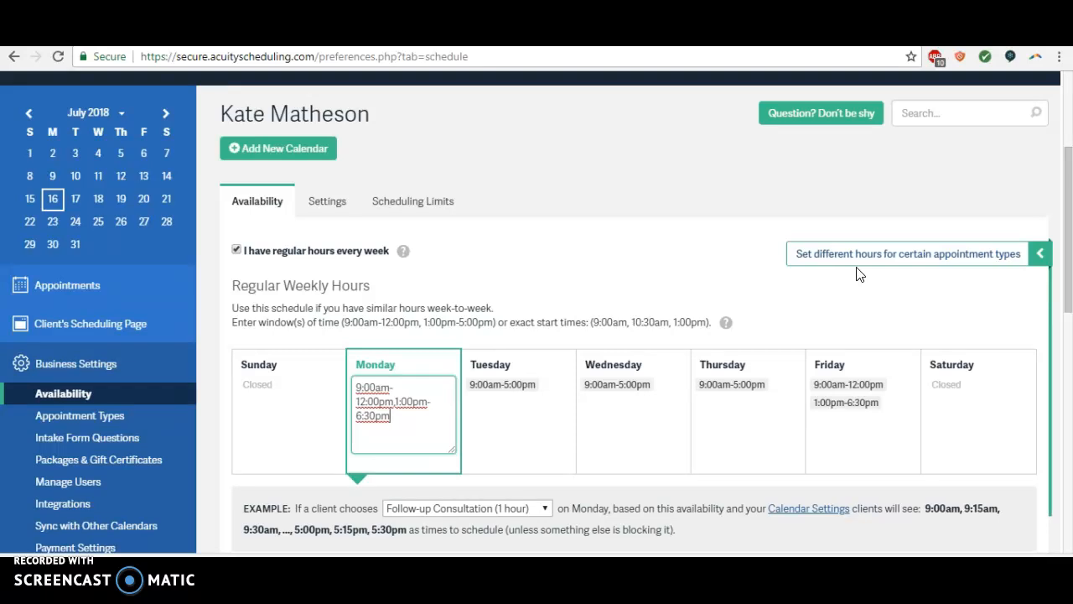
pyautogui.moveTo(1067, 219); pyautogui.dragTo(1066, 241)
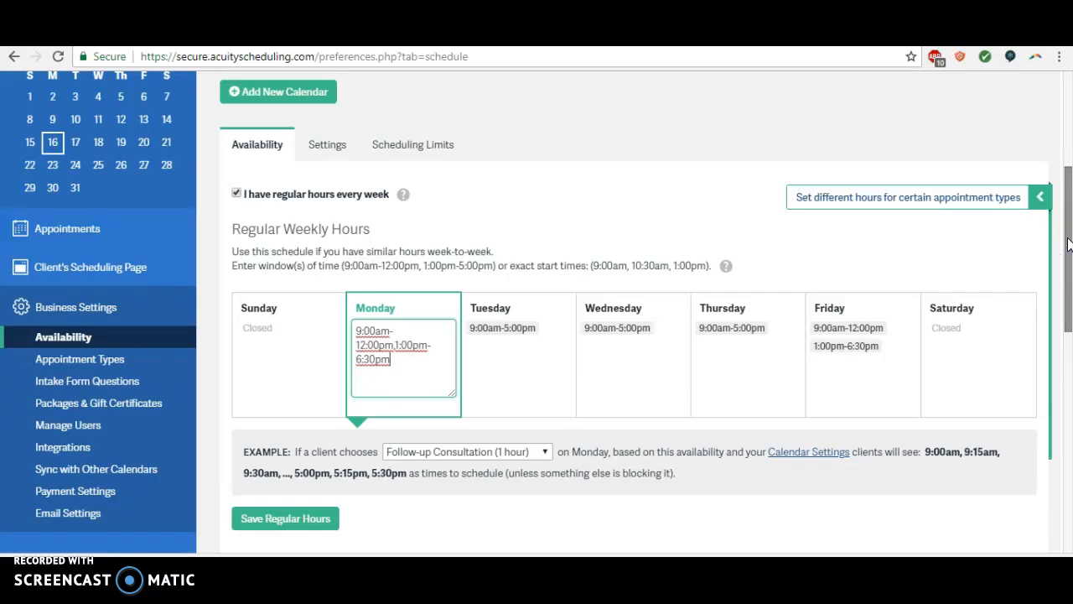
pyautogui.scroll(-1, 1068, 243)
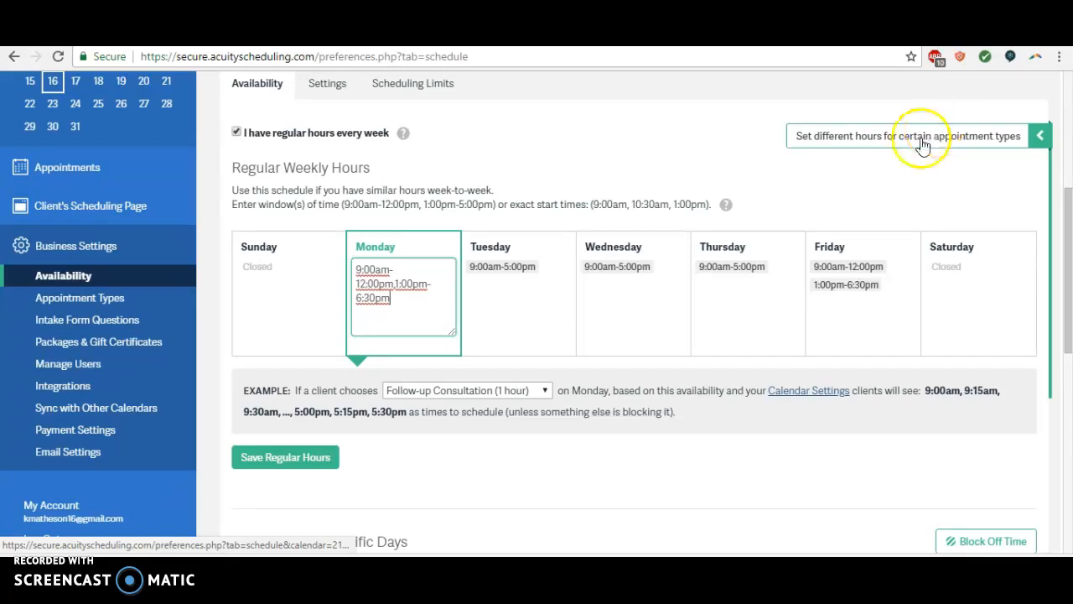
pyautogui.click(61, 307)
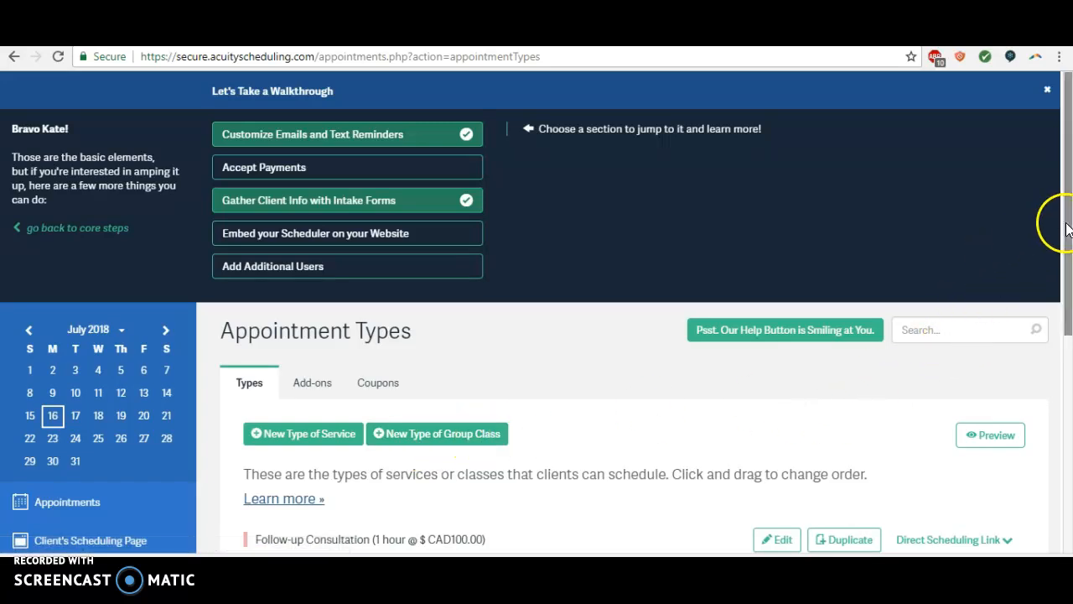
pyautogui.scroll(-1, 1066, 268)
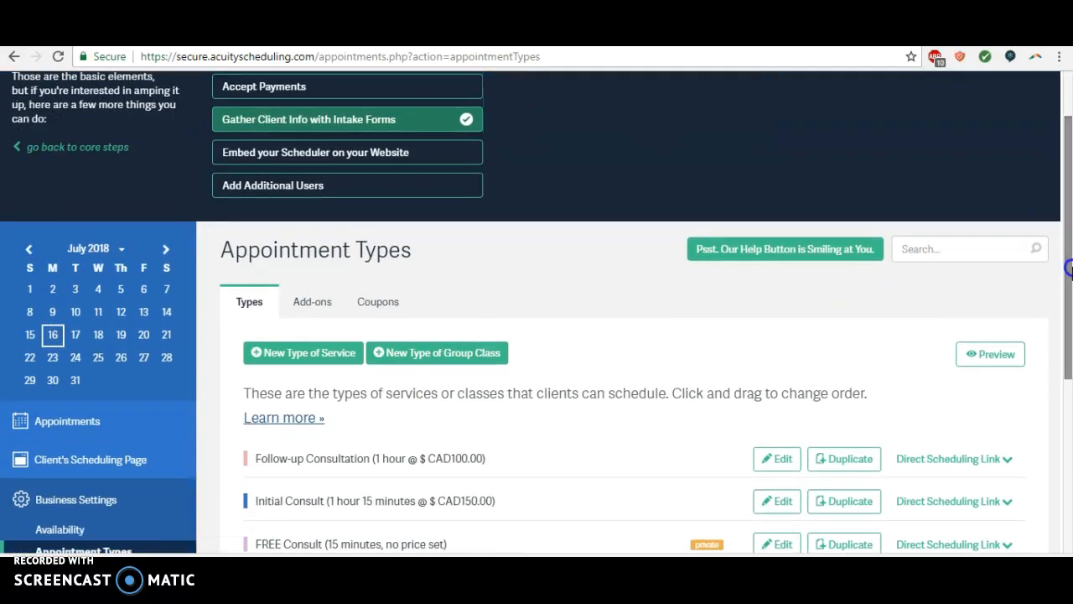
pyautogui.click(321, 357)
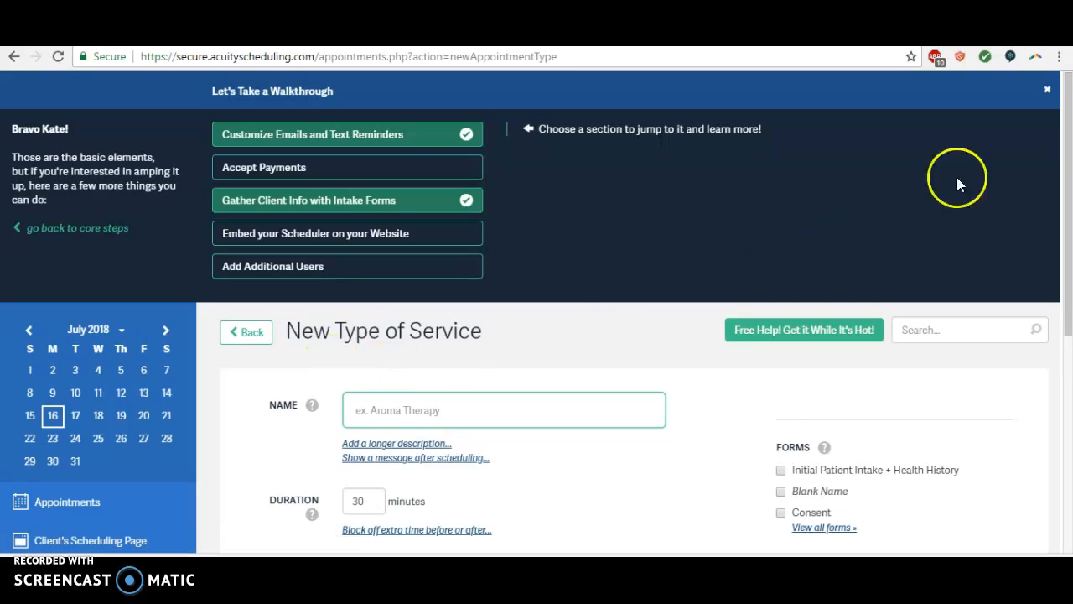
# Step: Name the new service "Free Nutrition Consultation"
pyautogui.scroll(-1, 1066, 172)
pyautogui.click(478, 360)
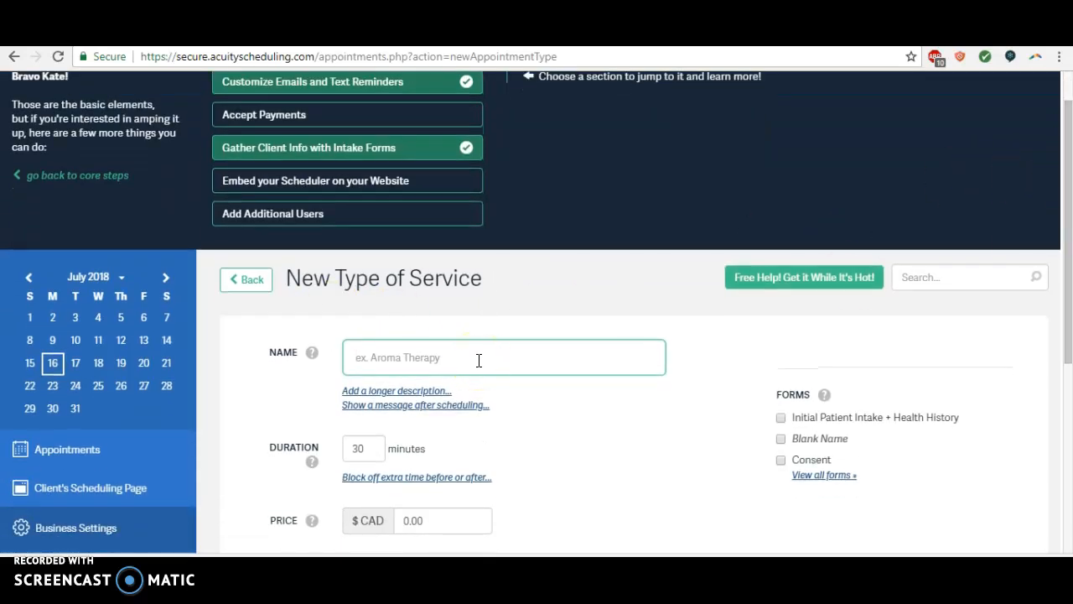
pyautogui.write('Fre')
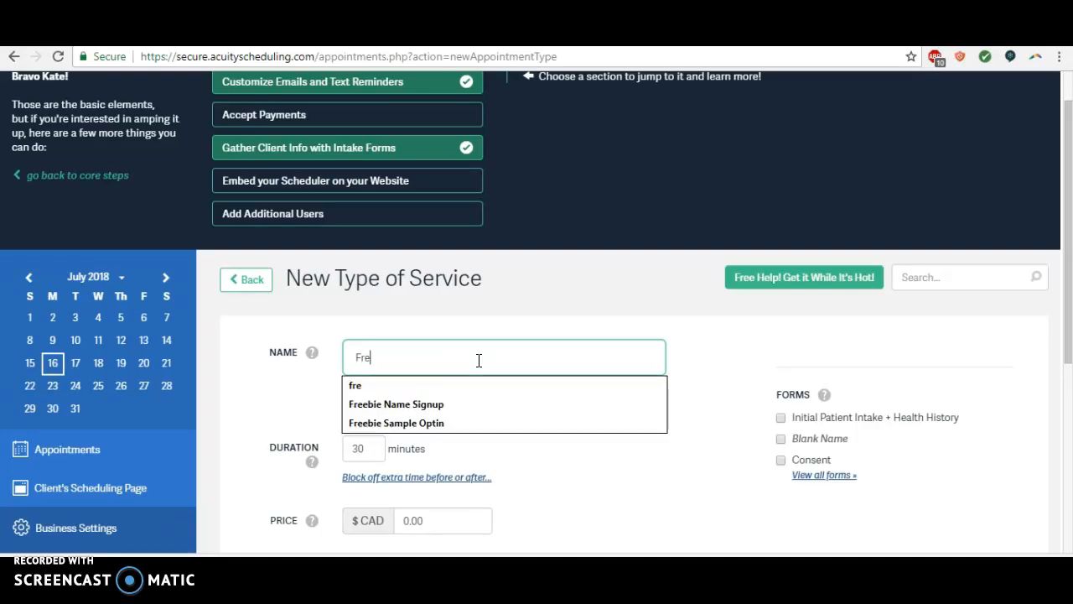
pyautogui.write('e Nutriti')
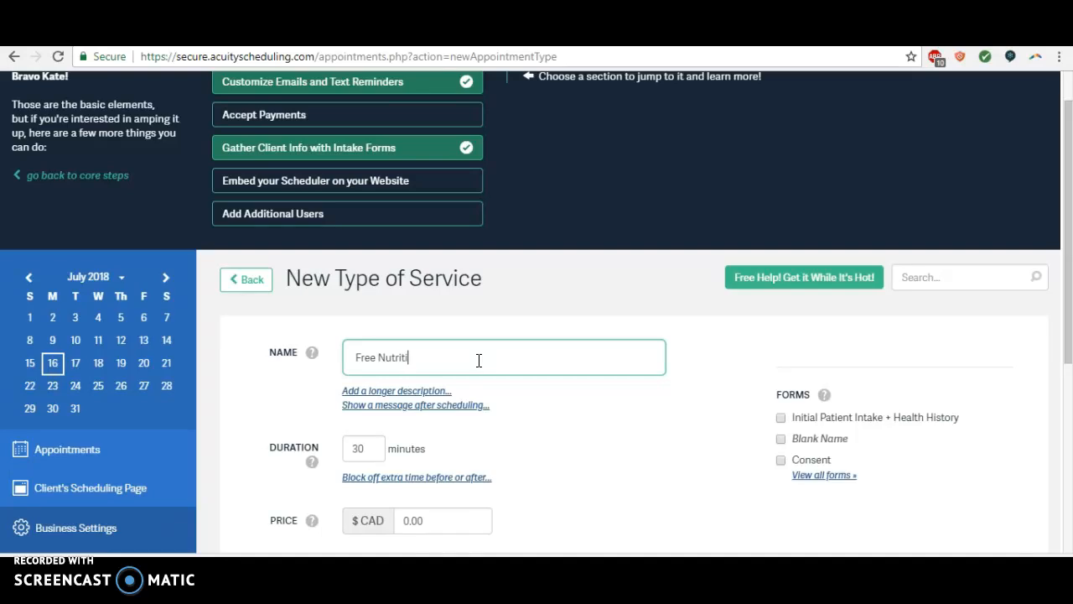
pyautogui.write('on Consultation')
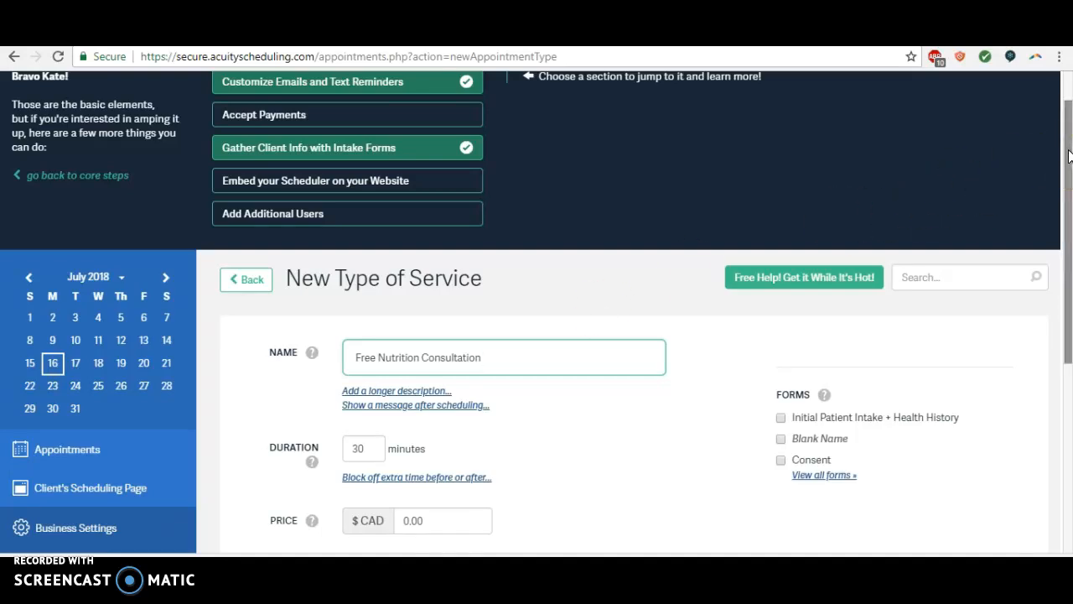
# Step: Show the confirmation page message editor and the longer description field for the new service
pyautogui.moveTo(1069, 156); pyautogui.dragTo(1070, 249)
pyautogui.click(360, 235)
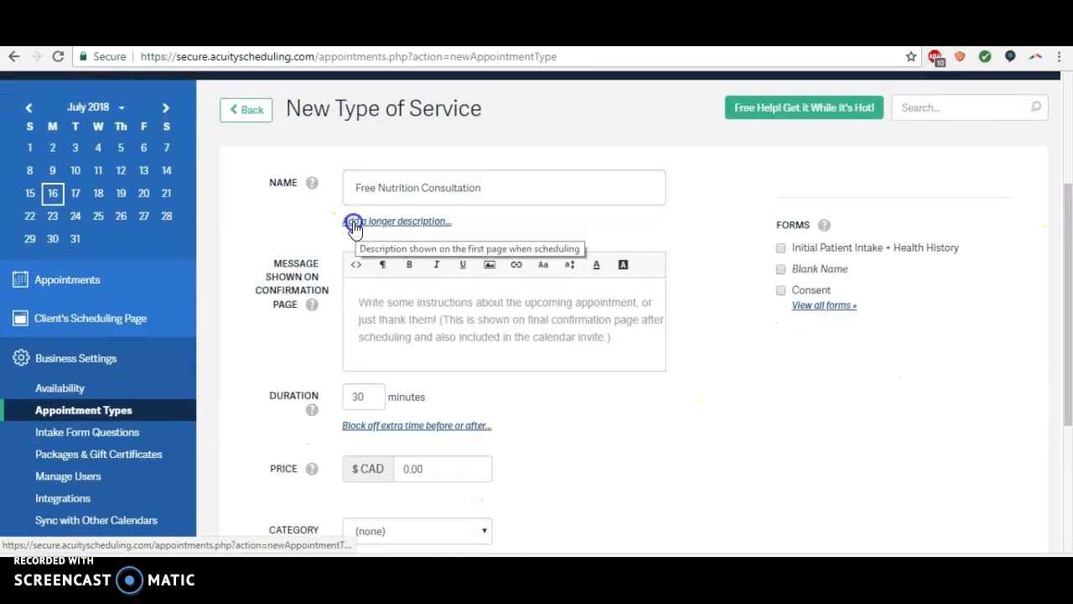
pyautogui.click(354, 221)
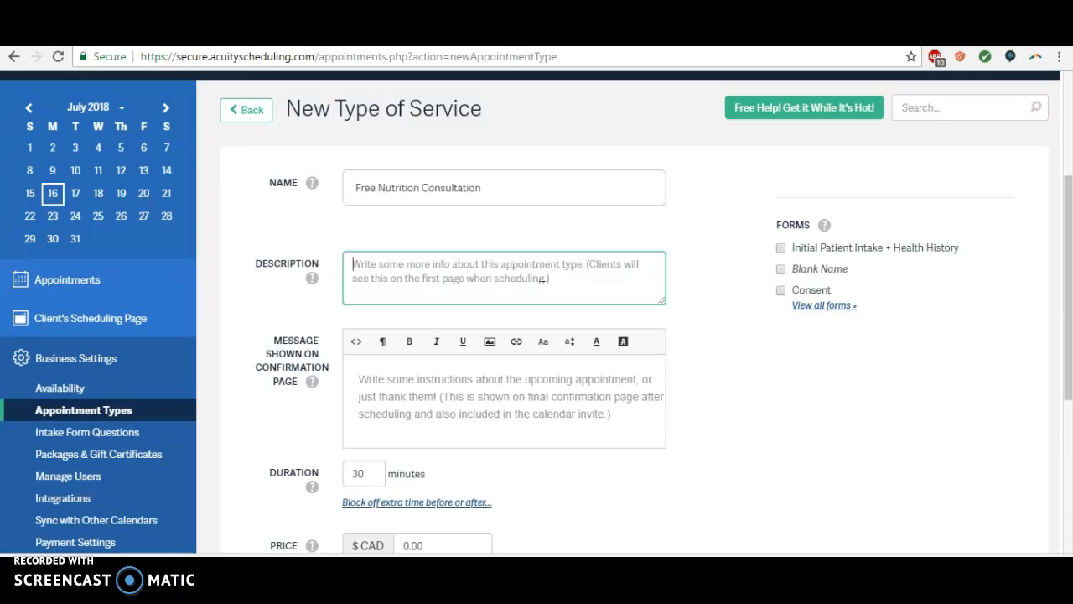
pyautogui.click(356, 278)
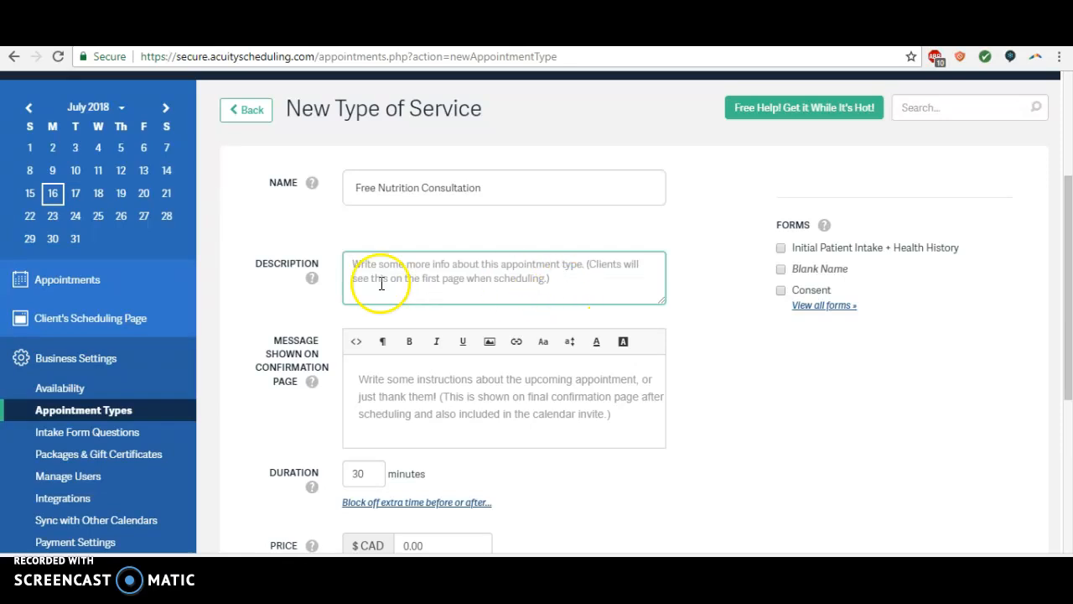
# Step: Write the confirmation page message as two paragraphs: "Success! You're booked in!" and "Really looking forward to seeing you soon."
pyautogui.click(1070, 269)
pyautogui.moveTo(1070, 269); pyautogui.dragTo(1069, 298)
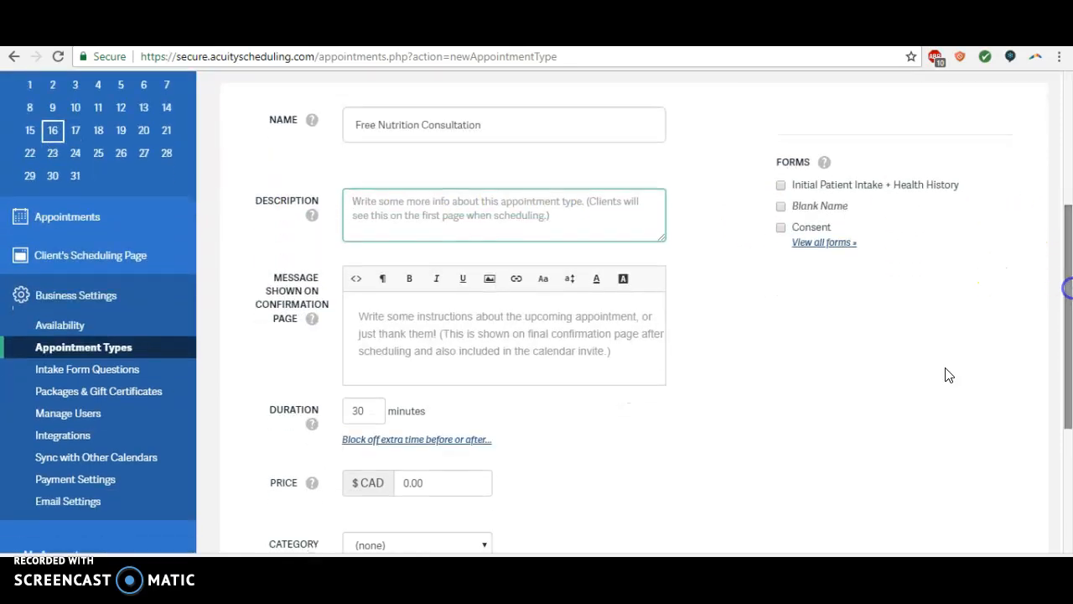
pyautogui.click(356, 314)
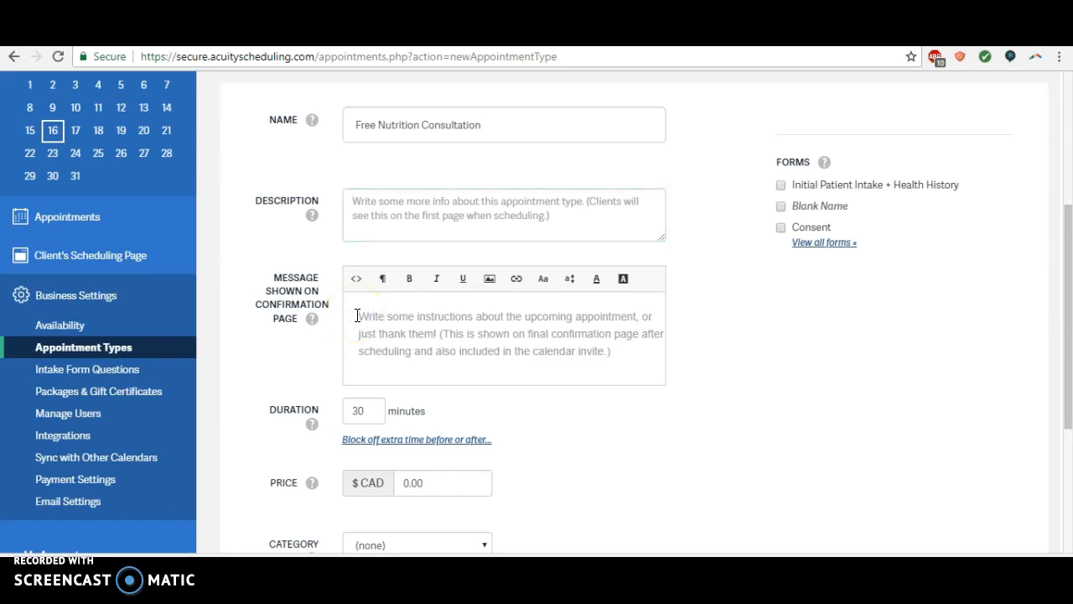
pyautogui.write('Success! ')
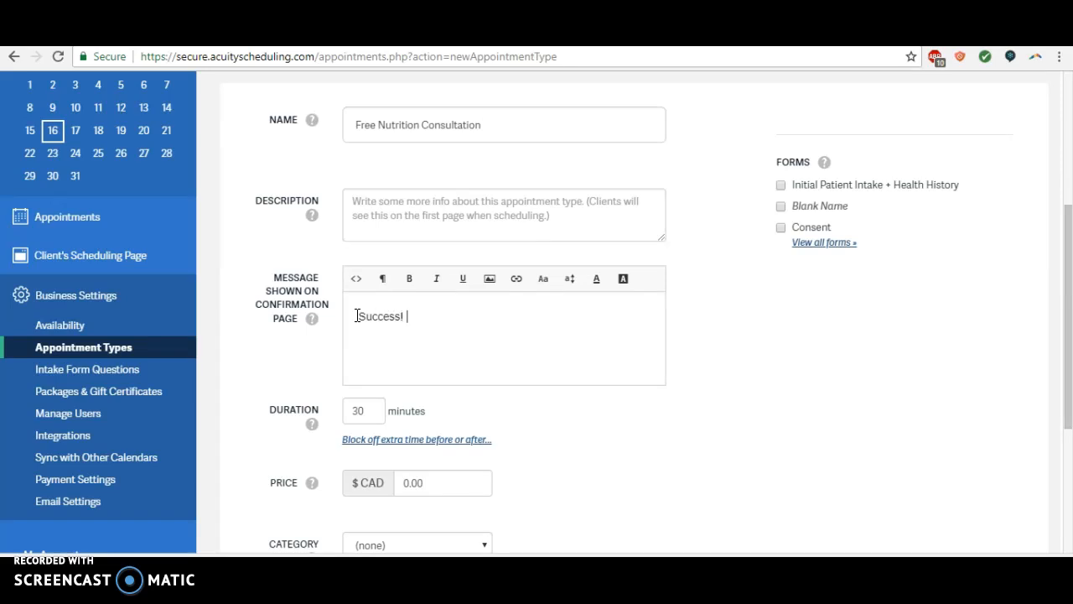
pyautogui.write("You're booked in! Really l")
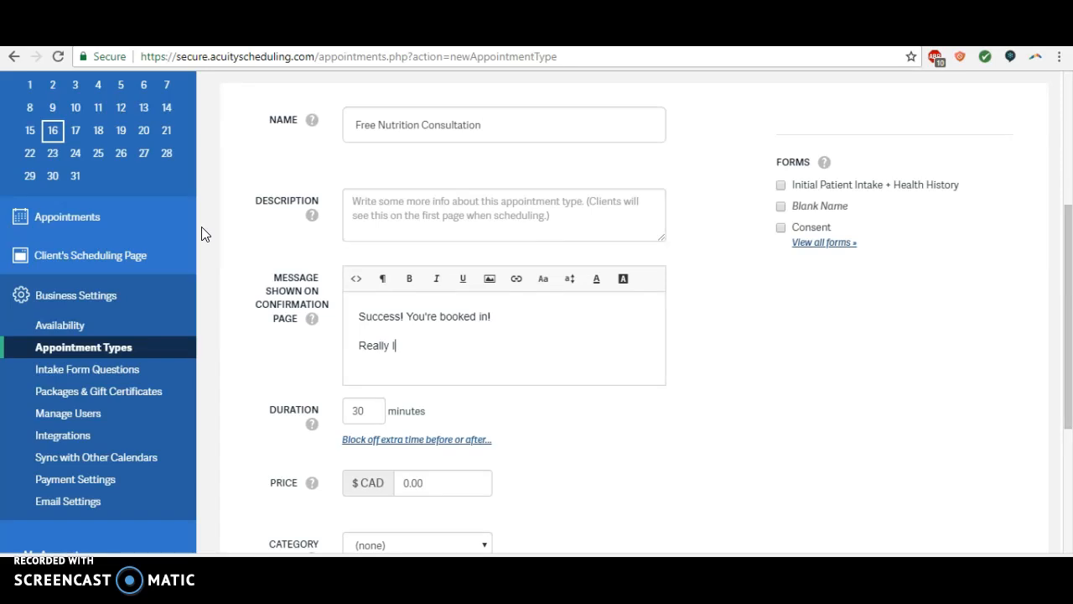
pyautogui.write('ooking forward to seeing you soon.')
pyautogui.press('Return')
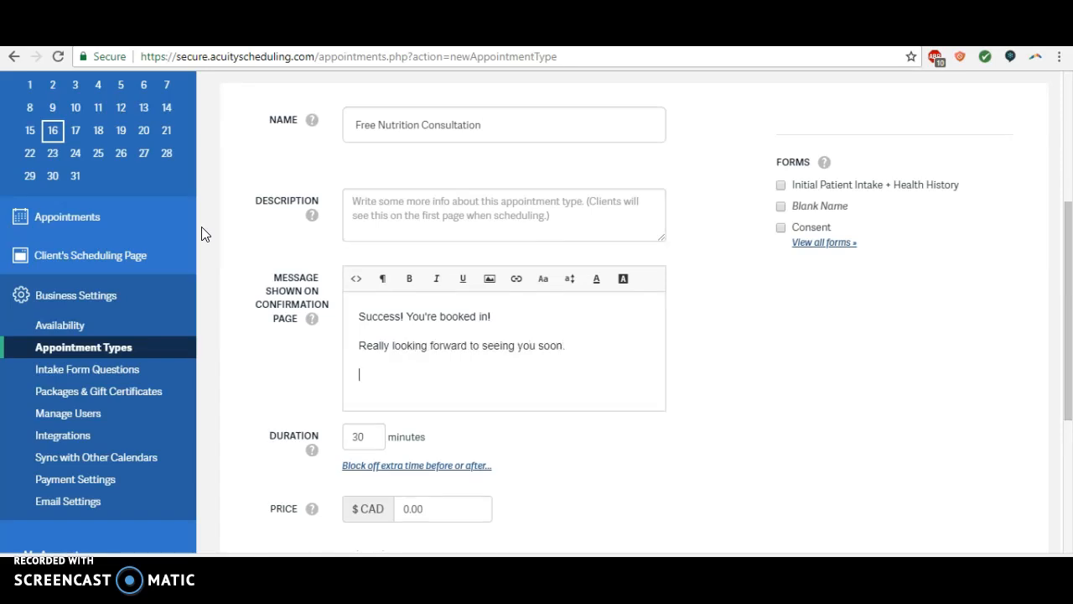
# Step: Add a third paragraph to the confirmation message: "In the meantime, come check out my online community!"
pyautogui.write('In the meantime, come check out my')
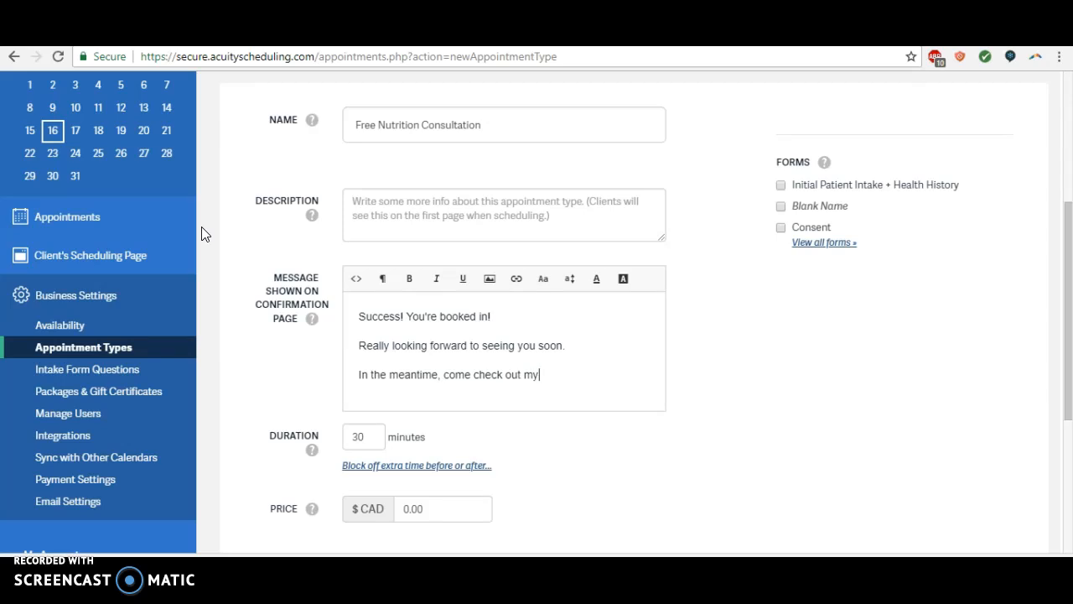
pyautogui.write(' online community!')
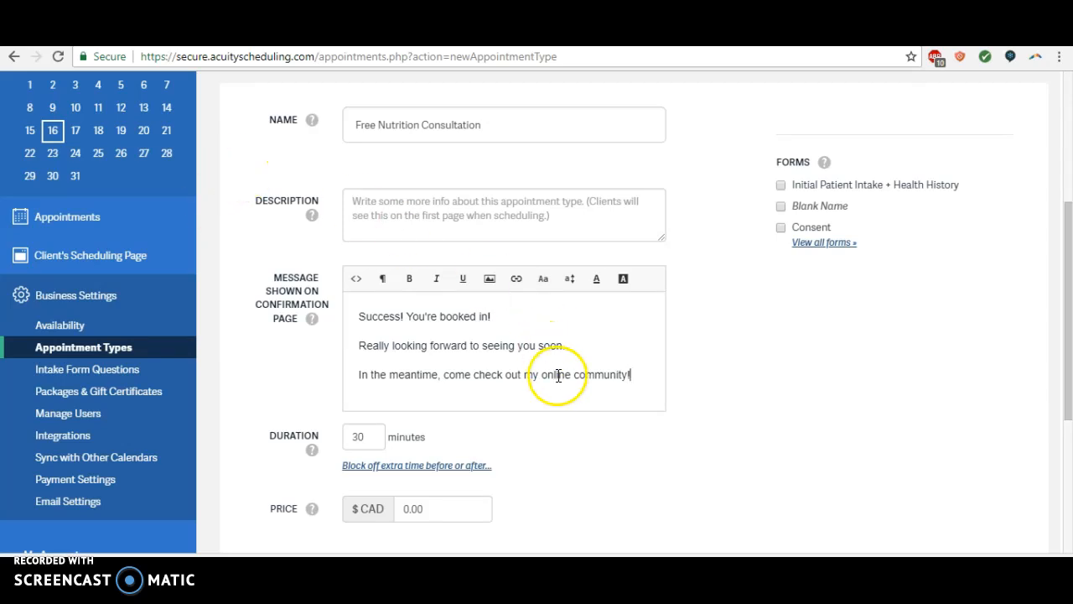
pyautogui.moveTo(542, 376); pyautogui.dragTo(629, 378)
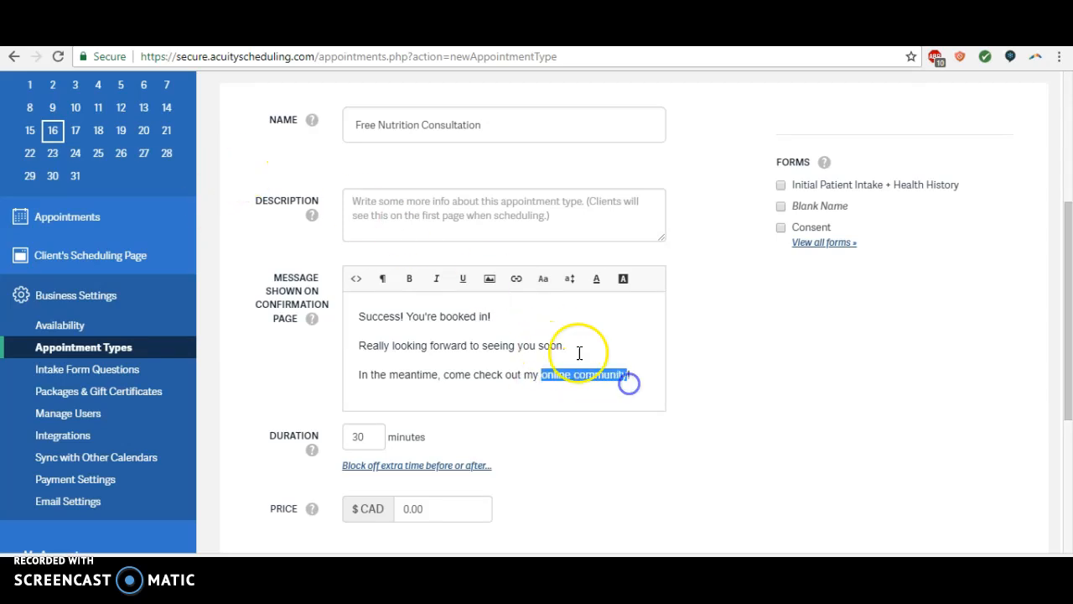
pyautogui.click(514, 280)
pyautogui.click(523, 304)
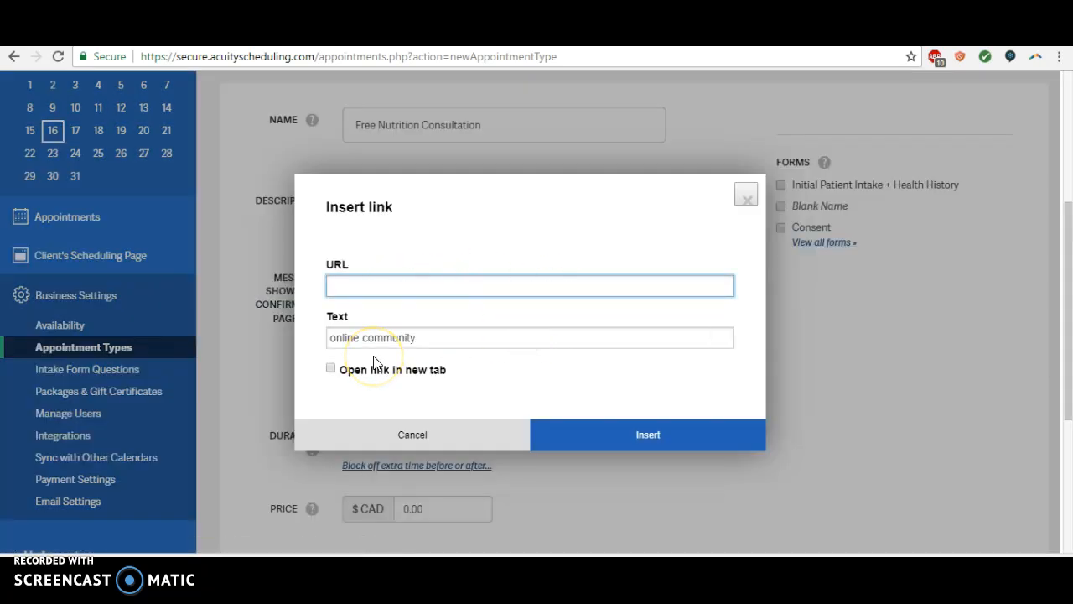
pyautogui.click(746, 197)
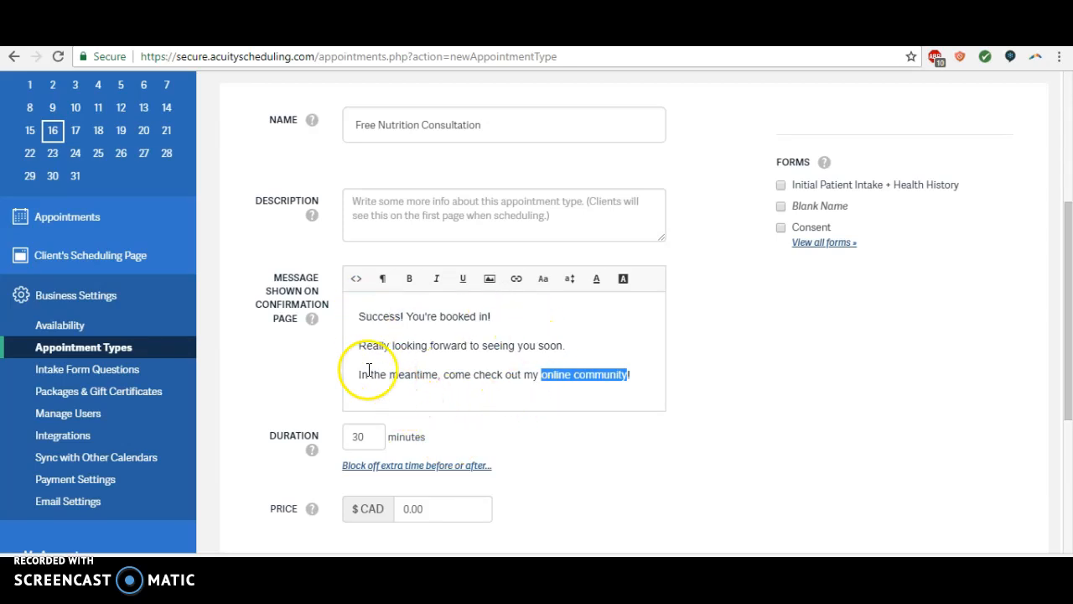
# Step: Set the service's duration to 15 minutes
pyautogui.moveTo(1068, 285); pyautogui.dragTo(1068, 348)
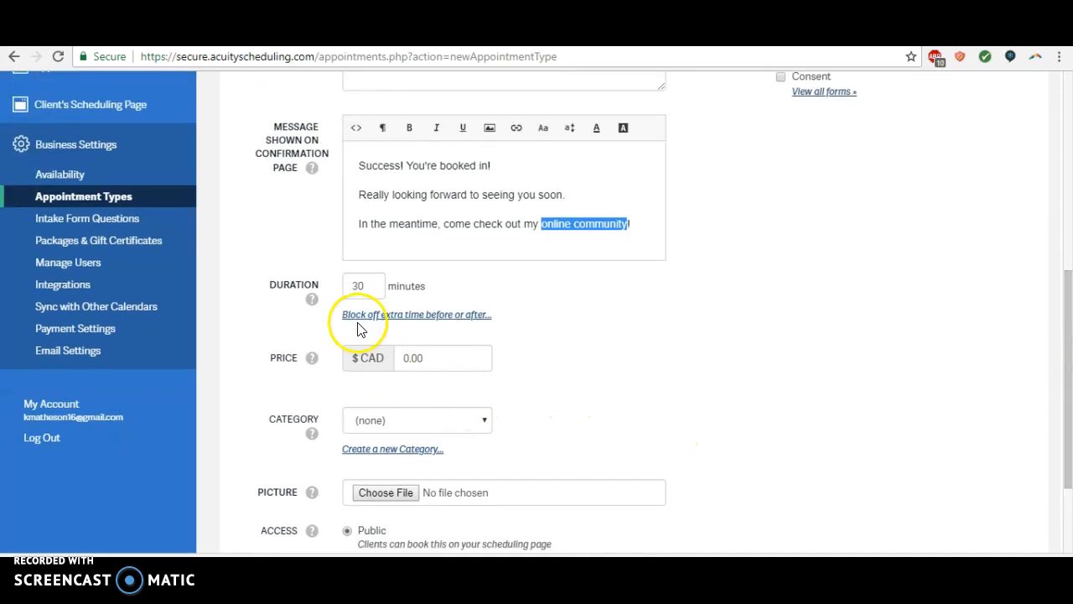
pyautogui.click(367, 289)
pyautogui.press('BackSpace')
pyautogui.press('BackSpace')
pyautogui.write('1')
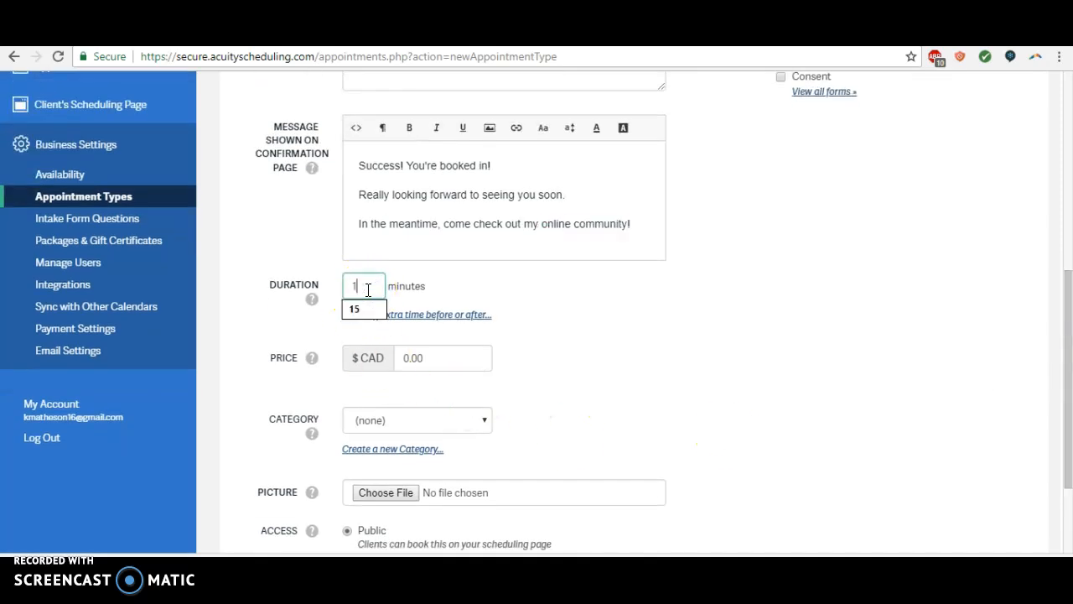
pyautogui.write('5')
pyautogui.click(520, 276)
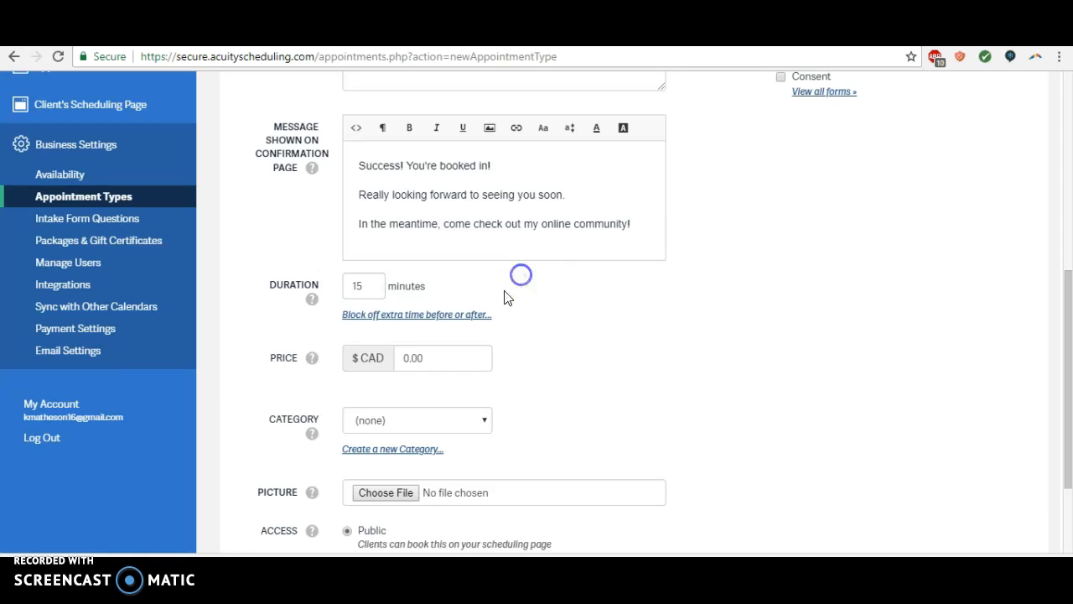
# Step: Set the service's access to Private so only admins and clients with the direct link can book it
pyautogui.click(471, 423)
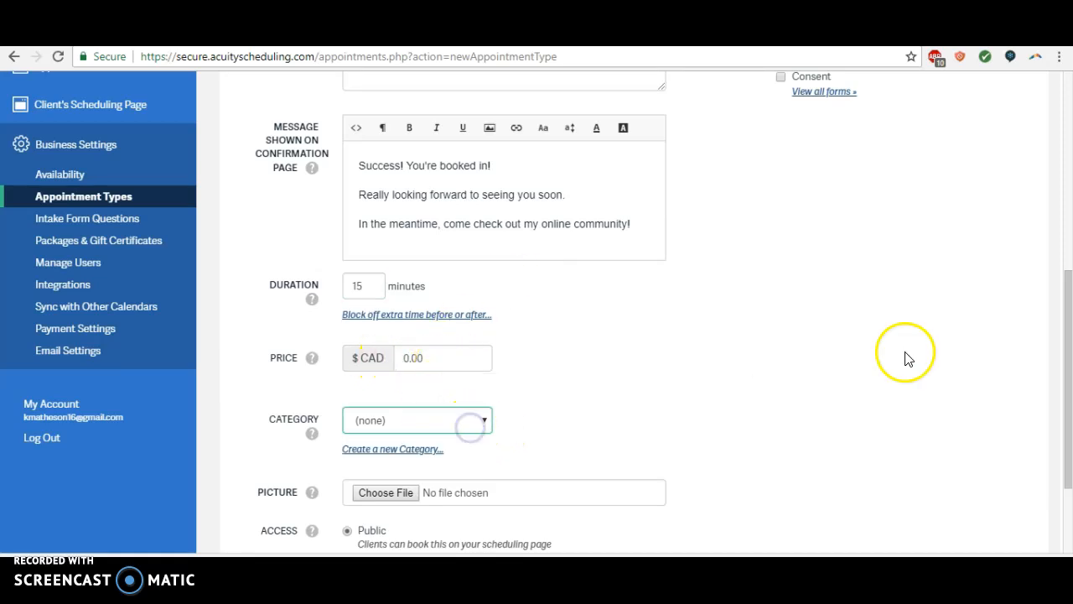
pyautogui.scroll(-2, 1069, 285)
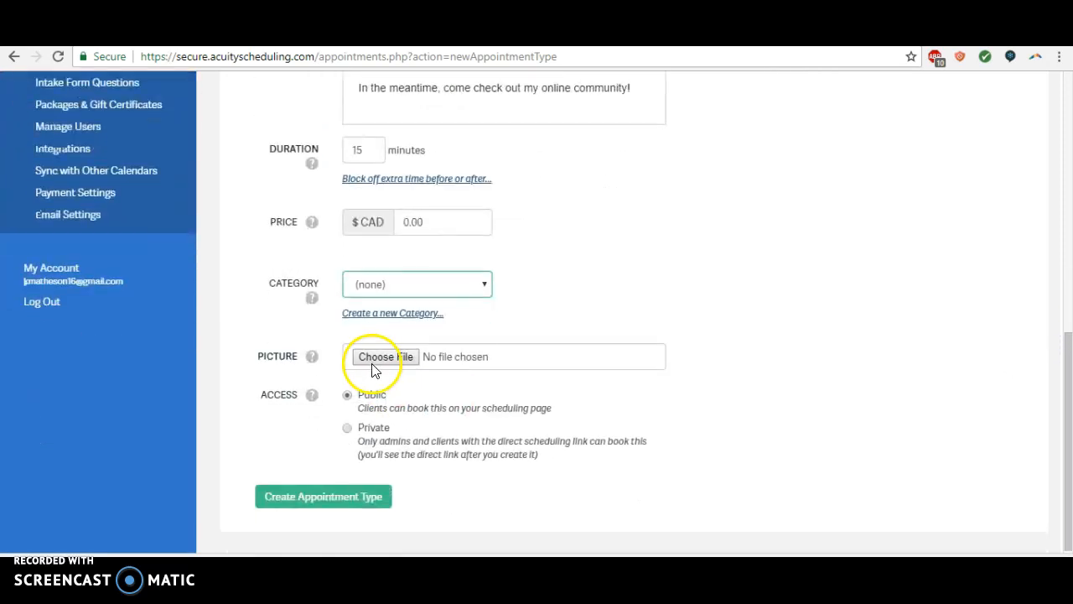
pyautogui.click(347, 429)
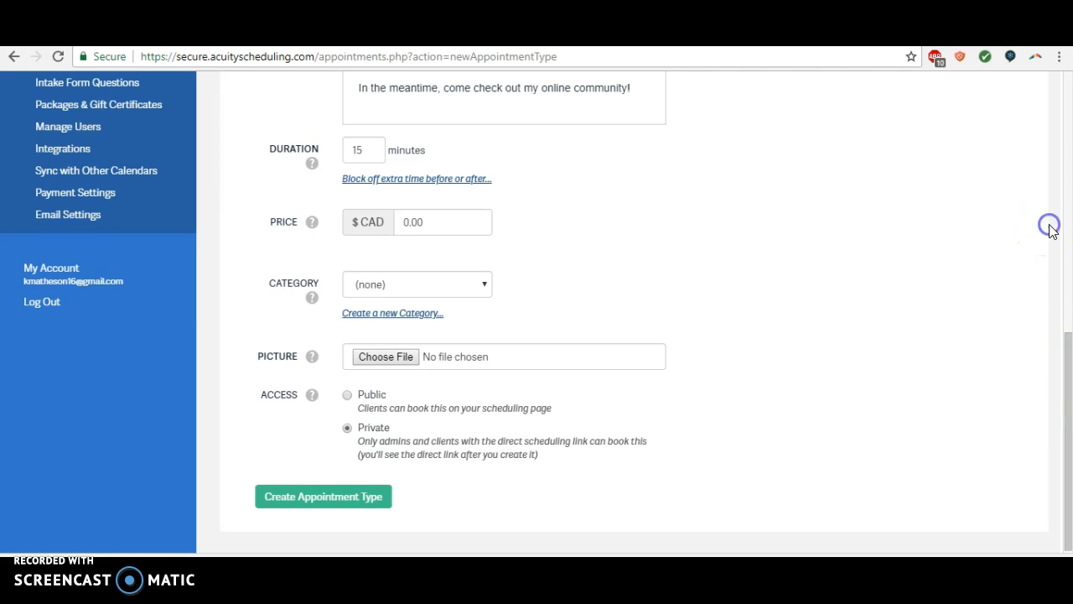
# Step: Attach the Consent form to the Free Nutrition Consultation service
pyautogui.moveTo(1064, 356); pyautogui.dragTo(1069, 170)
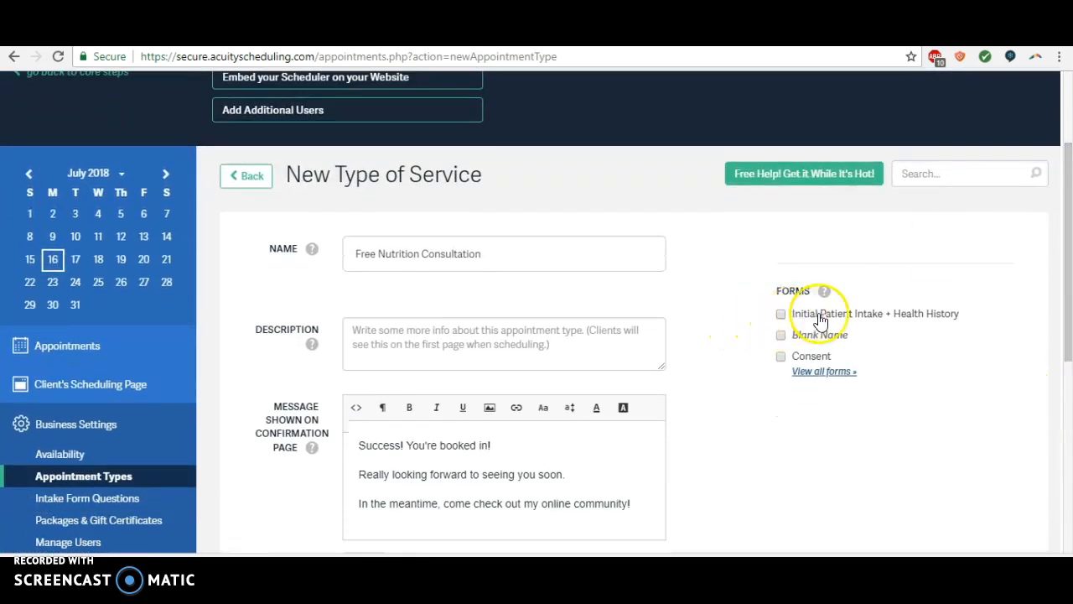
pyautogui.moveTo(1069, 270); pyautogui.dragTo(1069, 297)
pyautogui.click(779, 296)
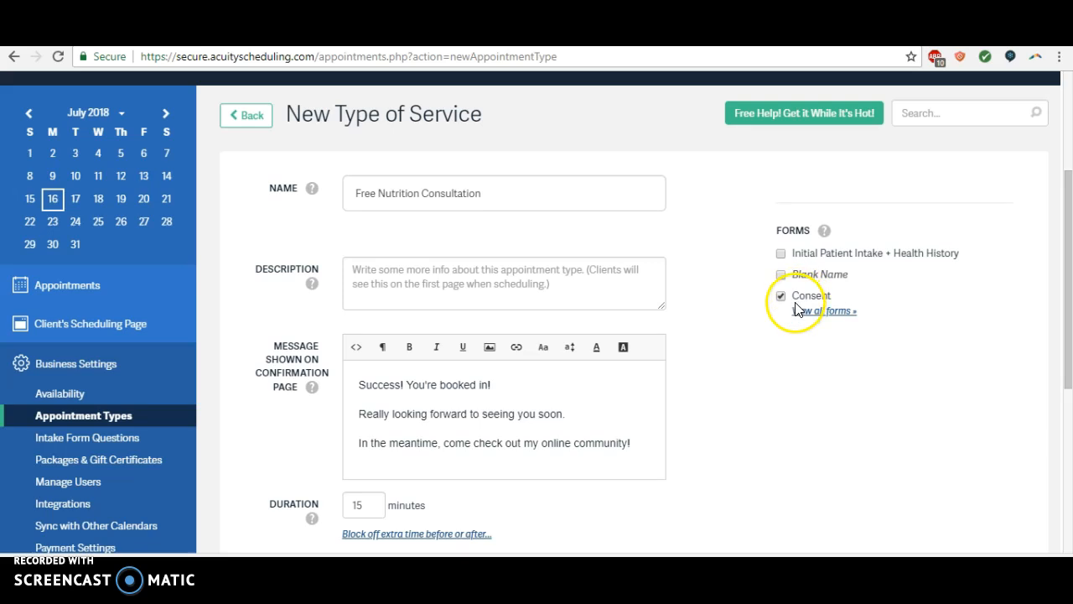
# Step: Create the appointment type and expand the direct scheduling link options of Free Nutrition Consultation in the list
pyautogui.moveTo(1069, 235); pyautogui.dragTo(1069, 265)
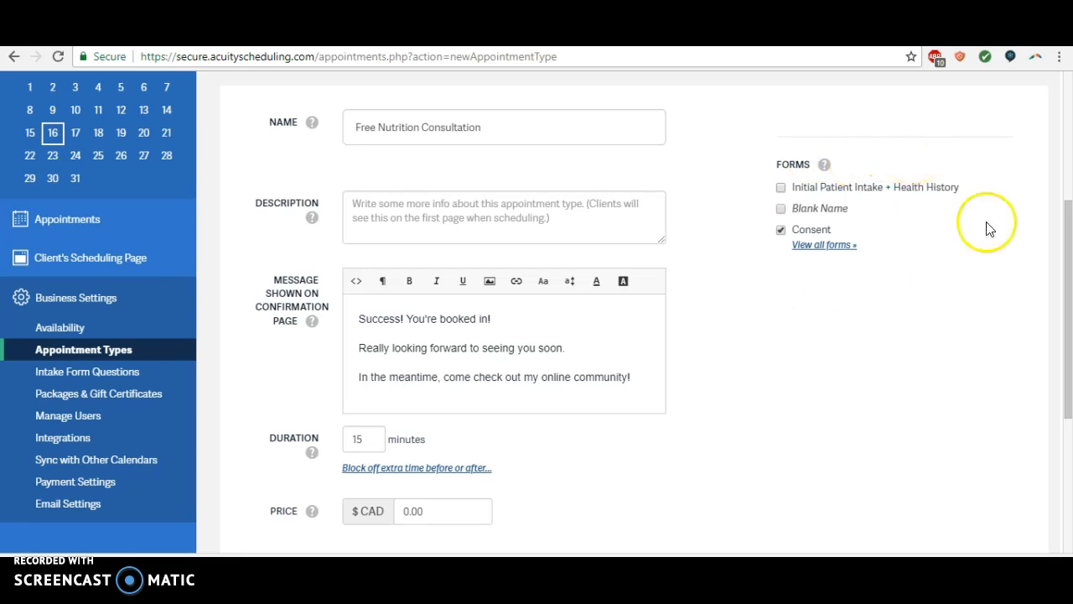
pyautogui.scroll(-4, 1063, 259)
pyautogui.click(329, 497)
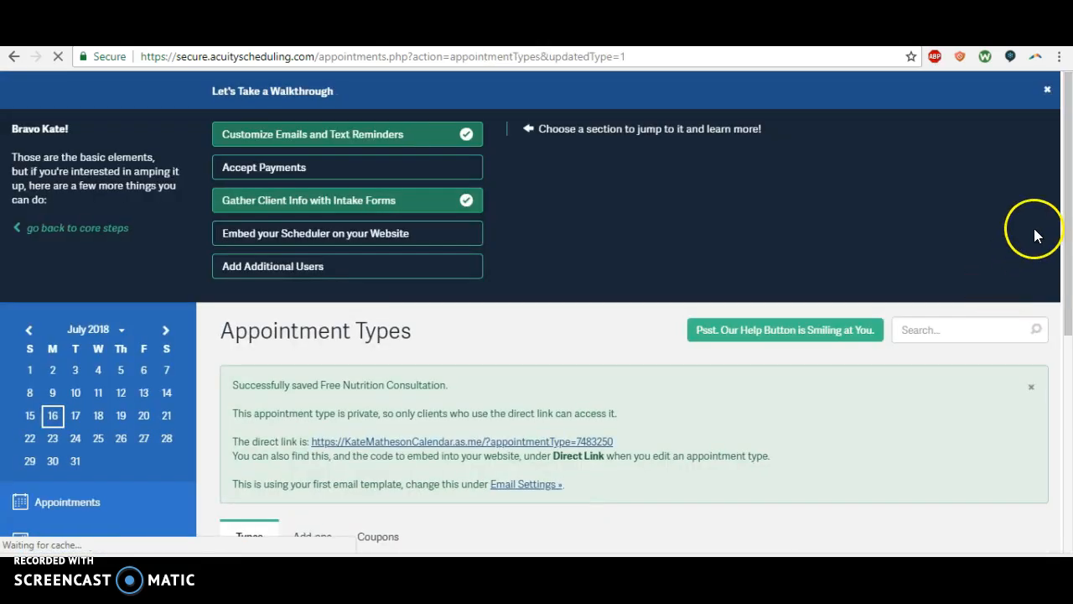
pyautogui.moveTo(1068, 209); pyautogui.dragTo(1069, 432)
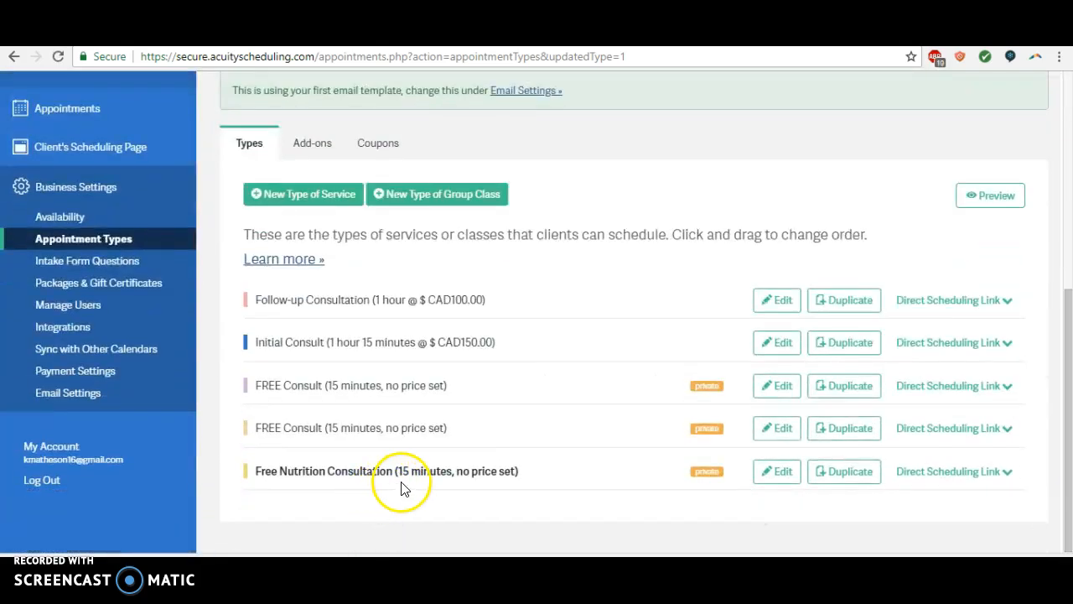
pyautogui.click(953, 473)
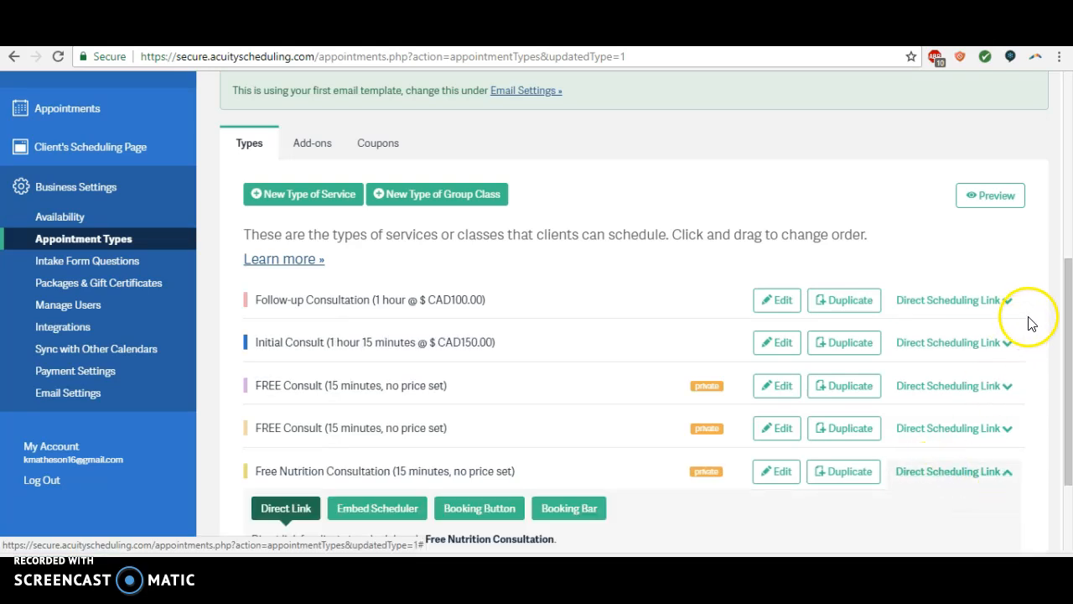
# Step: Highlight the direct link URL of Free Nutrition Consultation for review and display its Booking Bar website code
pyautogui.moveTo(1067, 318); pyautogui.dragTo(1068, 440)
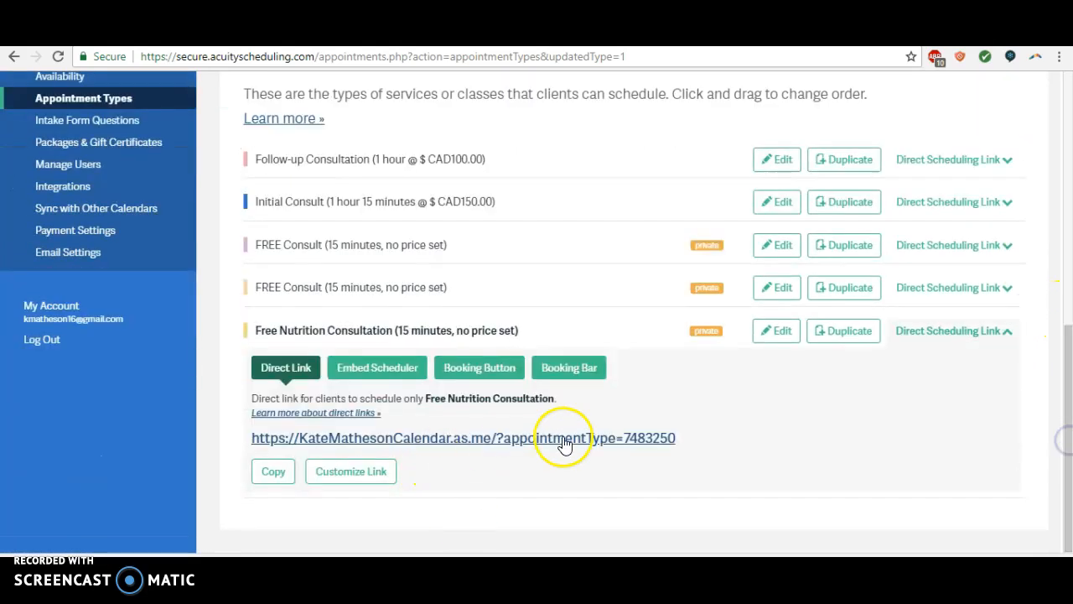
pyautogui.moveTo(702, 434); pyautogui.dragTo(249, 436)
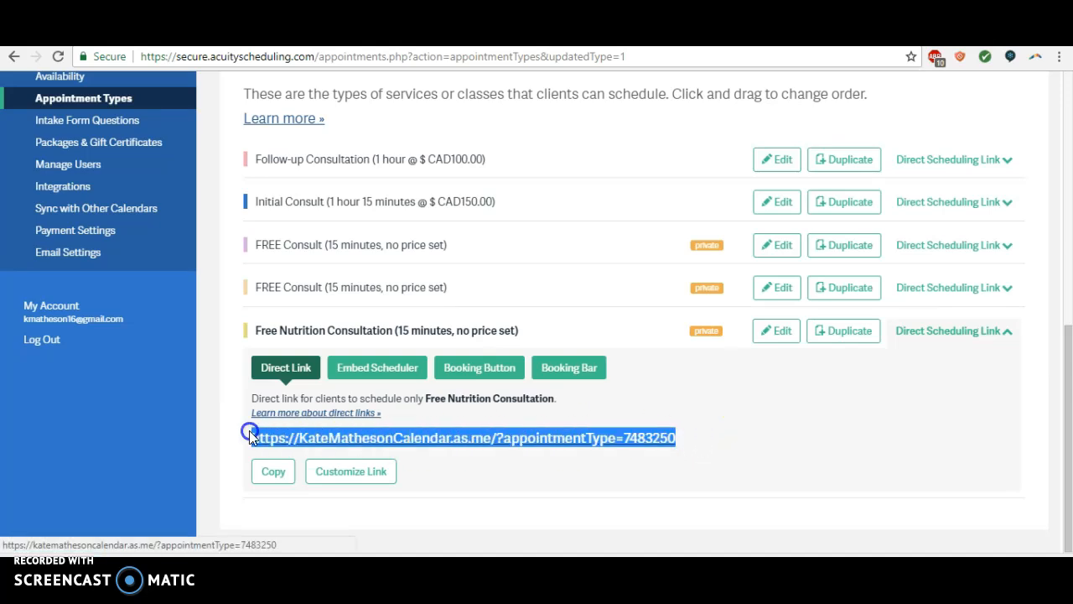
pyautogui.moveTo(366, 587)
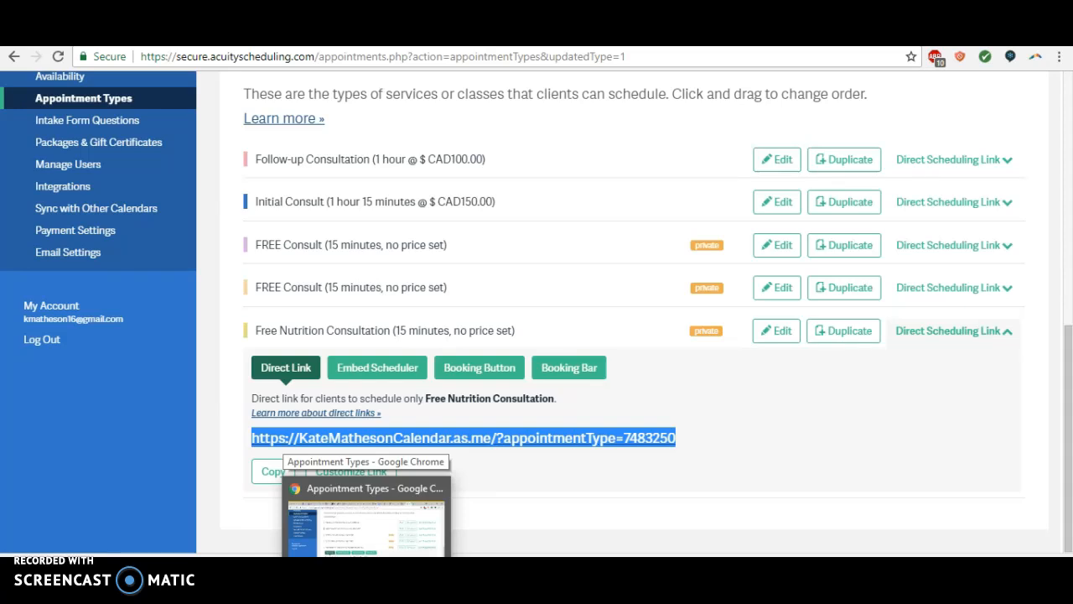
pyautogui.click(896, 446)
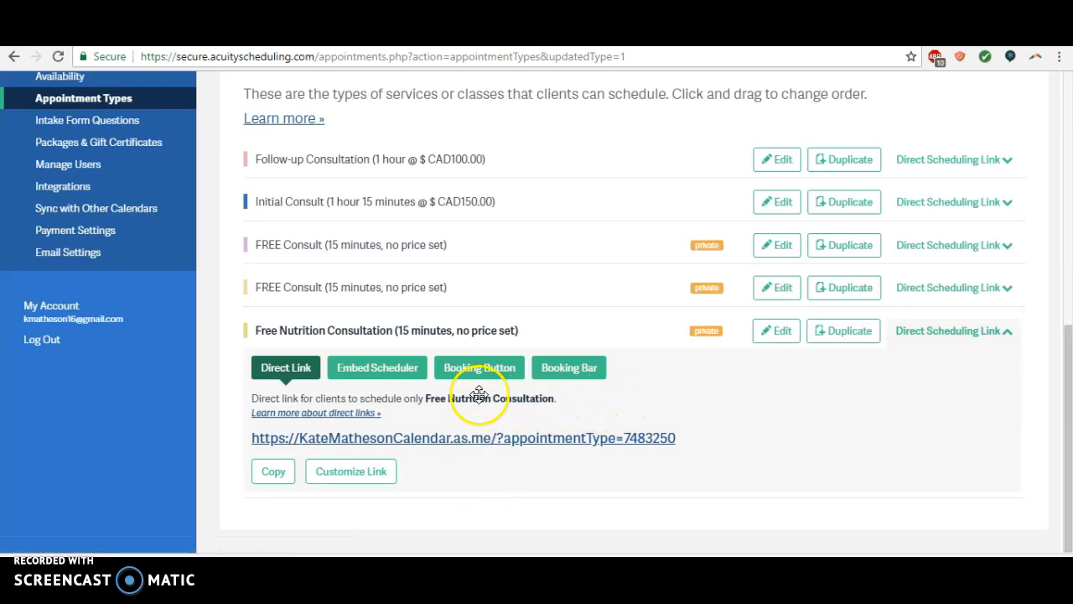
pyautogui.click(568, 370)
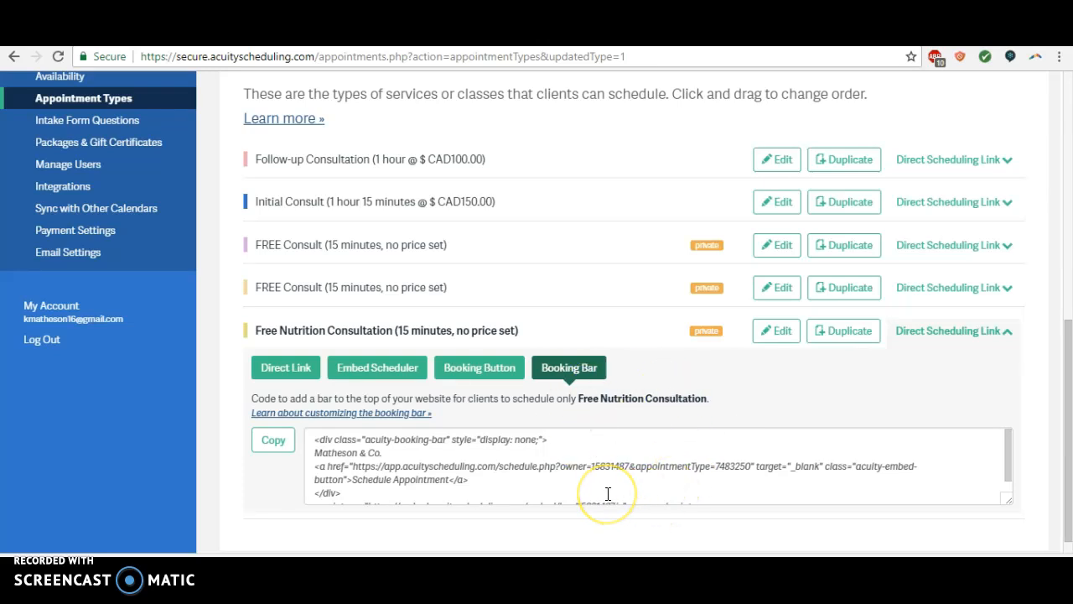
pyautogui.moveTo(1068, 403); pyautogui.dragTo(1070, 453)
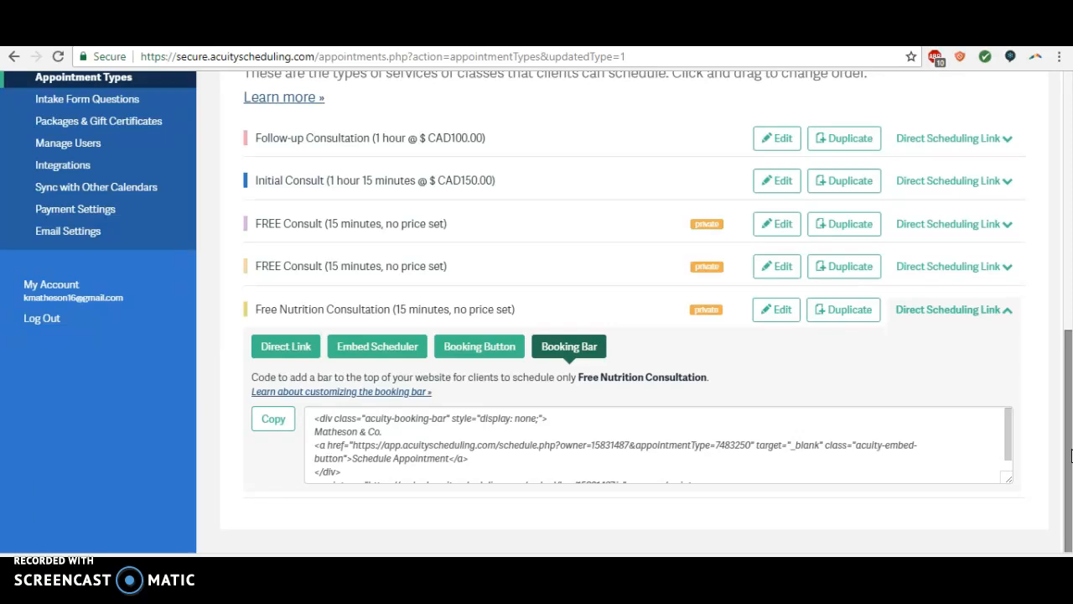